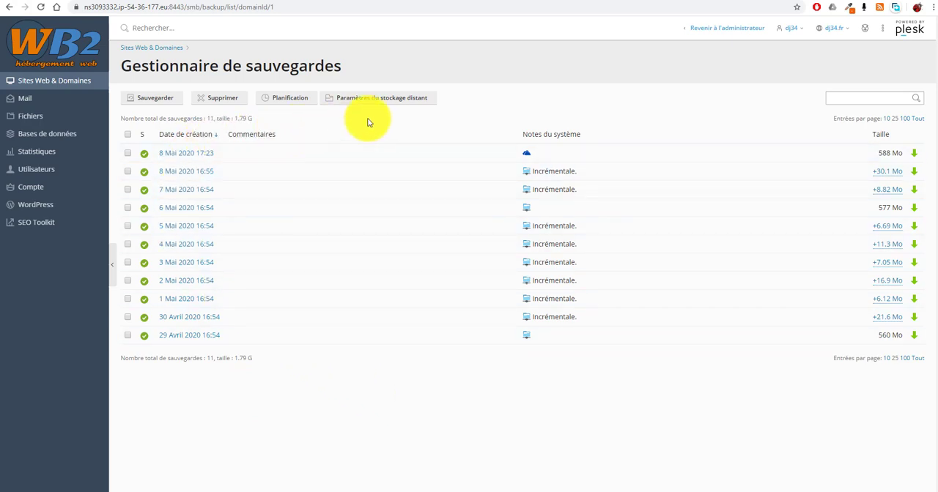
Link the remote backup storage to Google Drive by selecting the Google account and authorizing Plesk Backup to access it
click(400, 99)
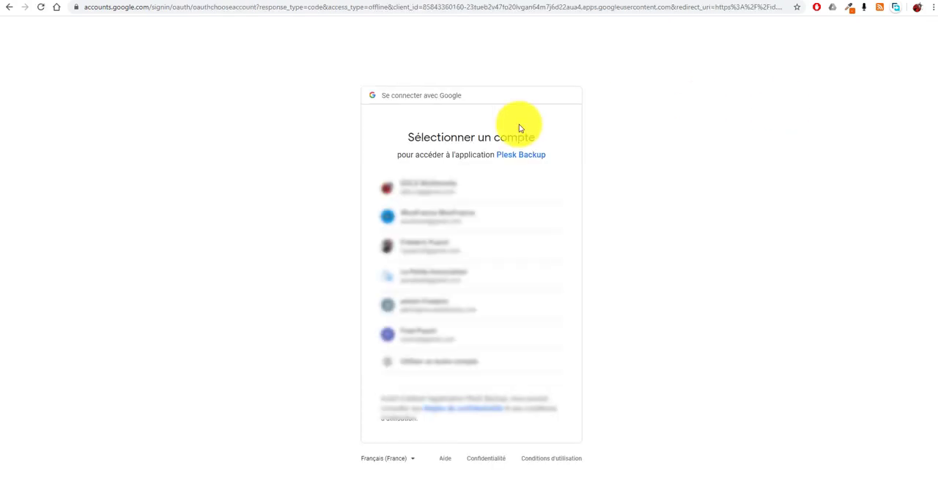
click(416, 189)
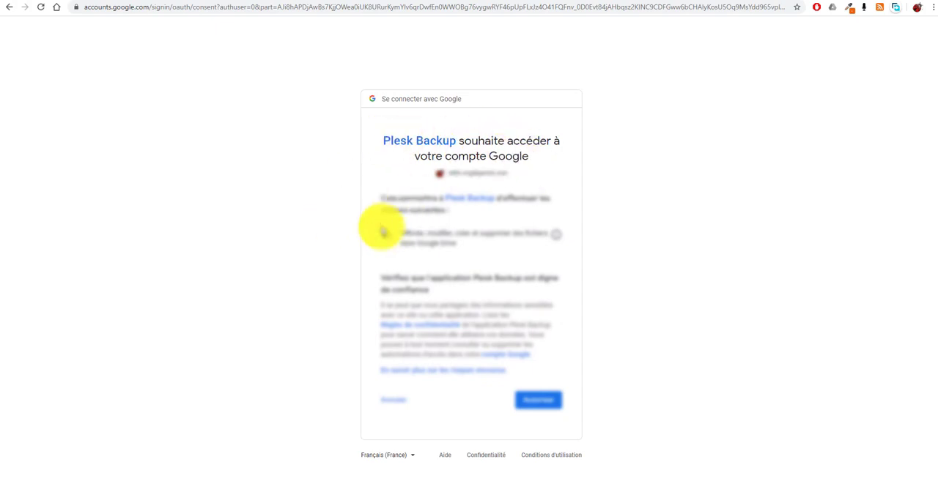
click(538, 403)
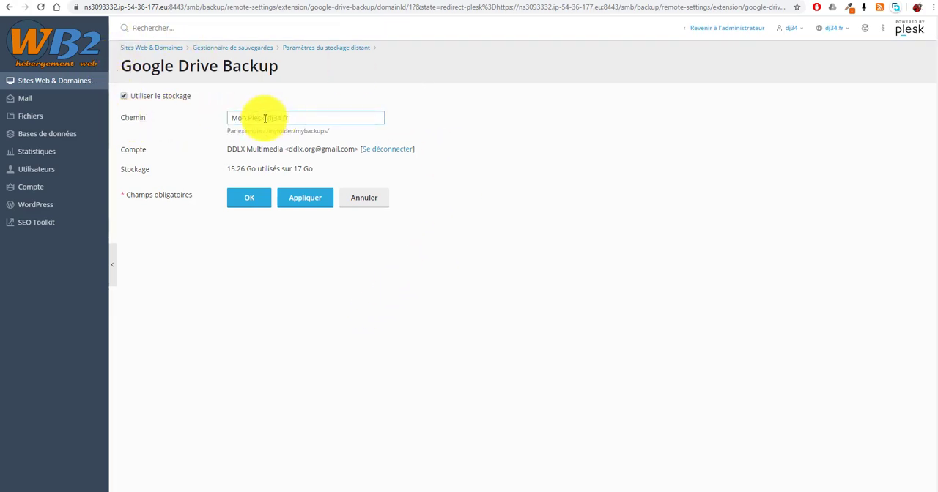
Apply the Google Drive storage settings with the backup path Mon Plesk/dj34.fr
drag(241, 118, 313, 119)
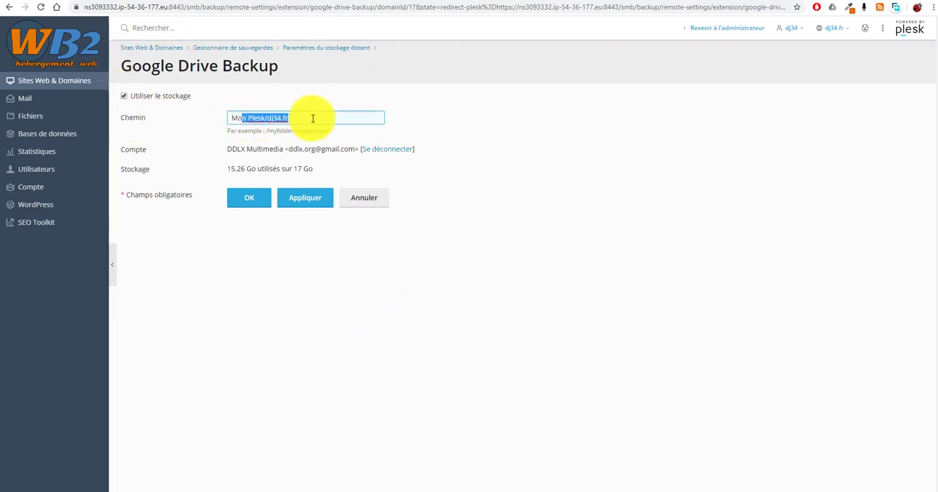
click(313, 119)
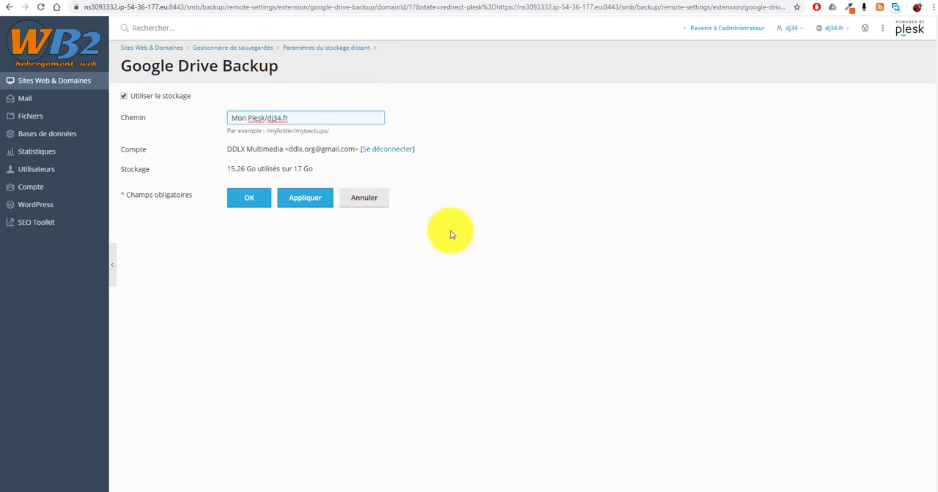
click(299, 201)
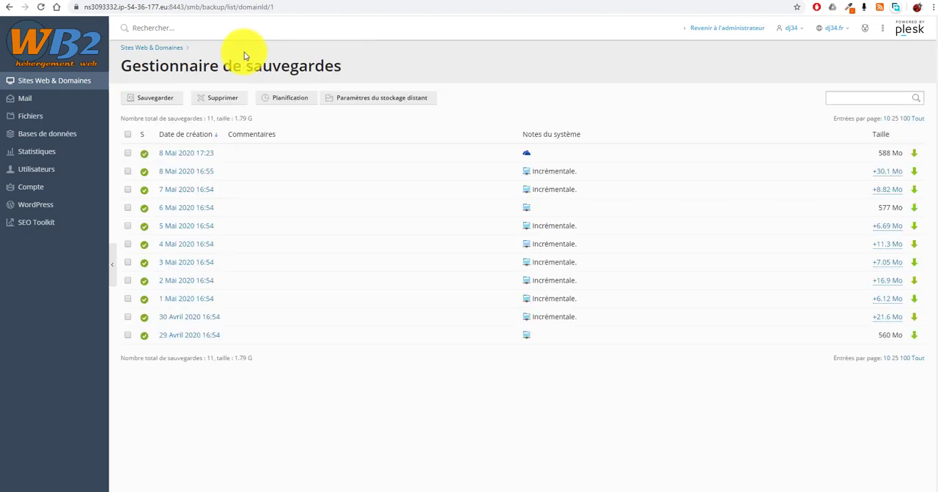
Start a manual backup of the subscription, stored on Google Drive : Mon Drive/Mon Plesk/dj34.fr
click(151, 98)
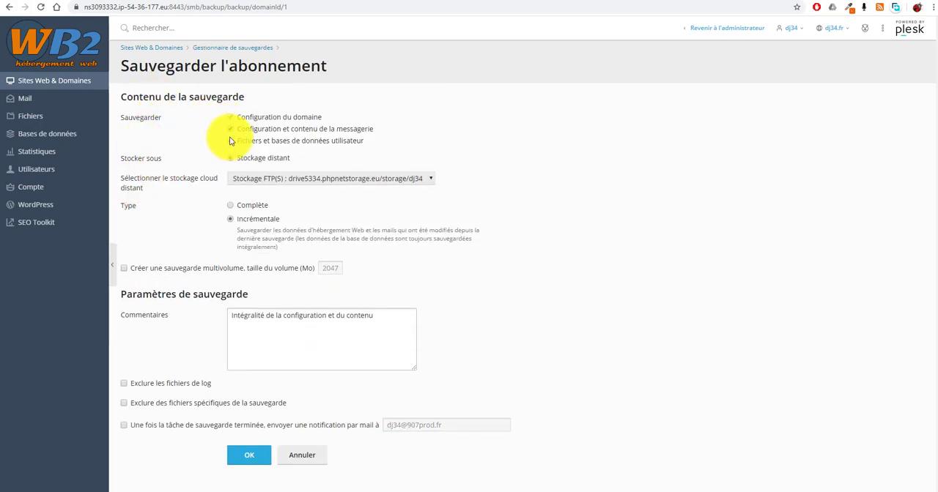
click(431, 180)
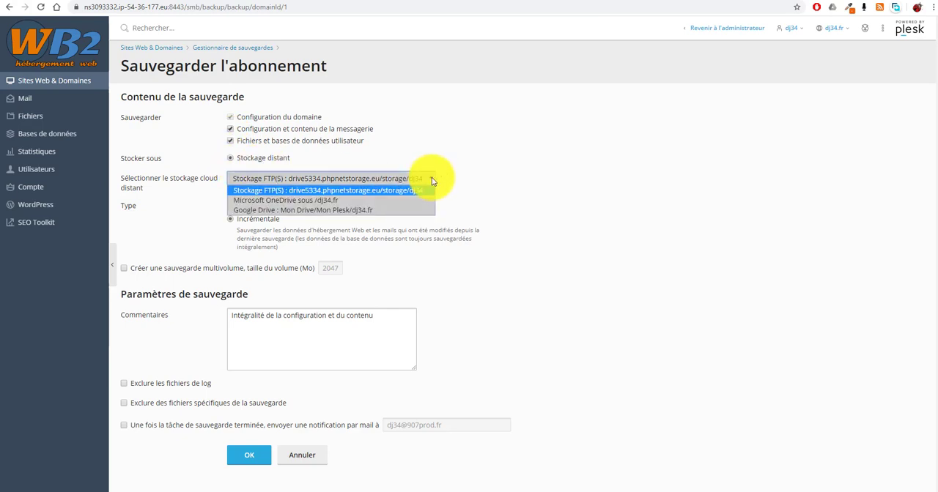
click(366, 211)
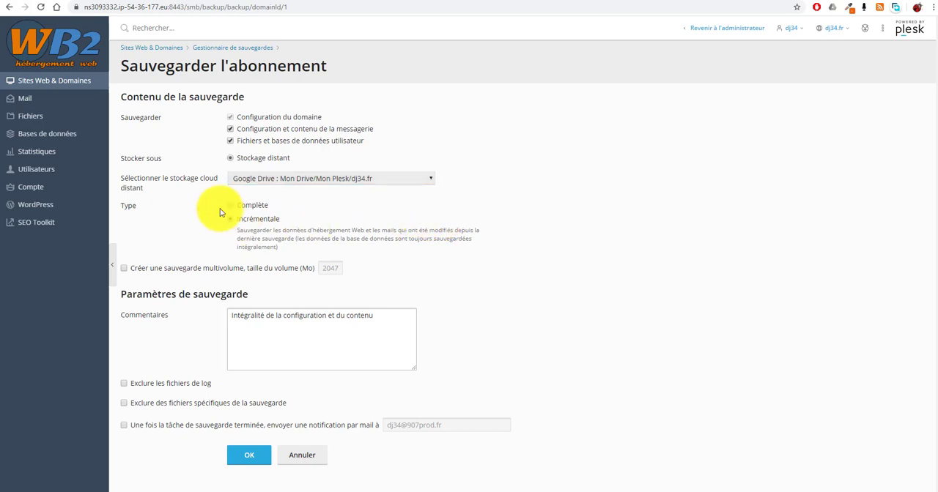
click(246, 457)
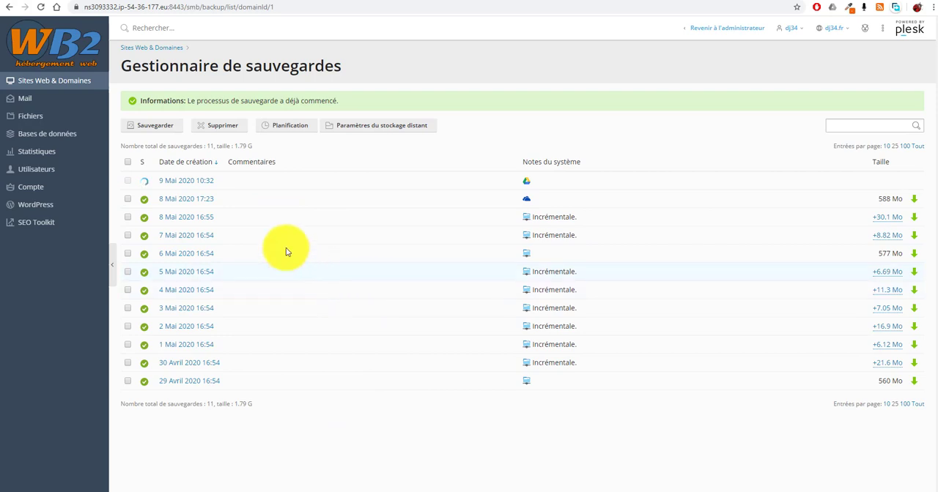
Set the scheduled backup's remote storage to Google Drive : Mon Drive/Mon Plesk/dj34.fr and apply the schedule
click(293, 126)
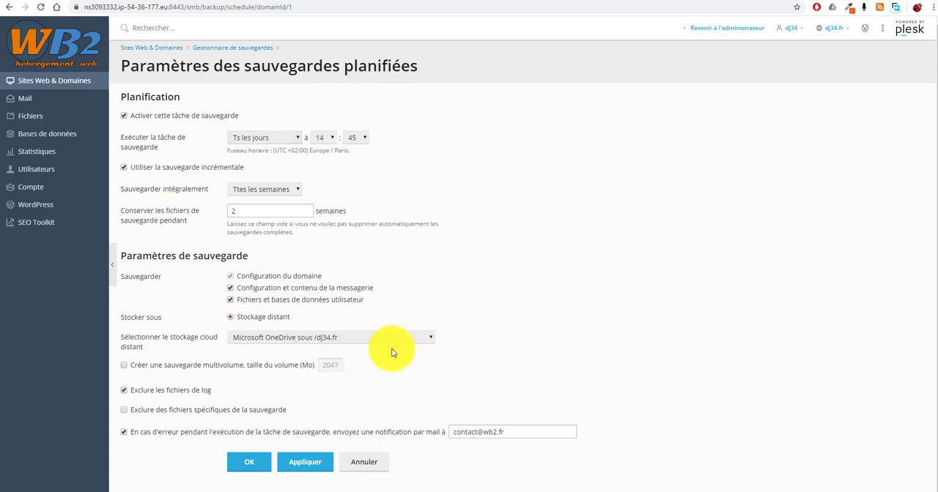
click(427, 338)
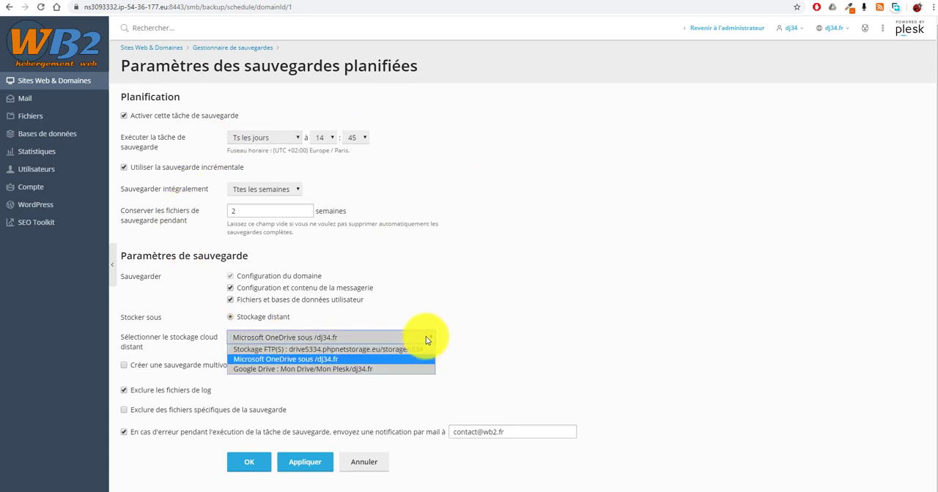
click(342, 373)
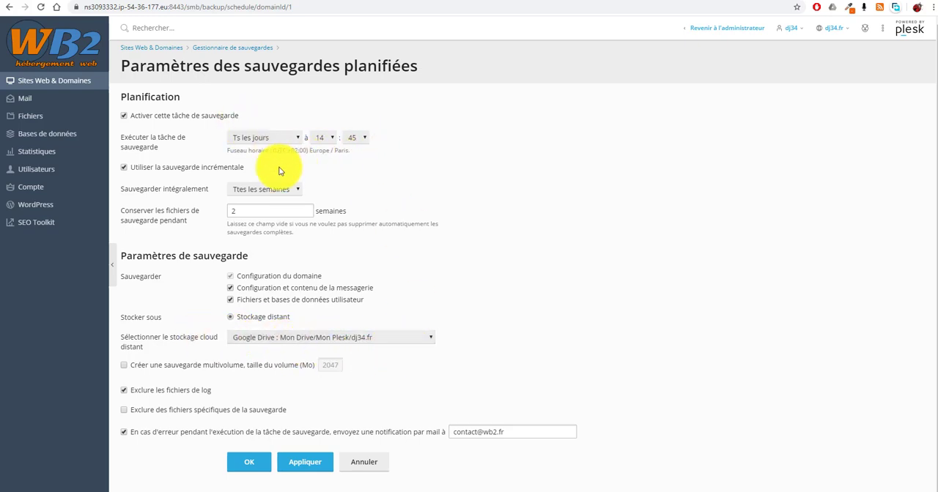
click(313, 463)
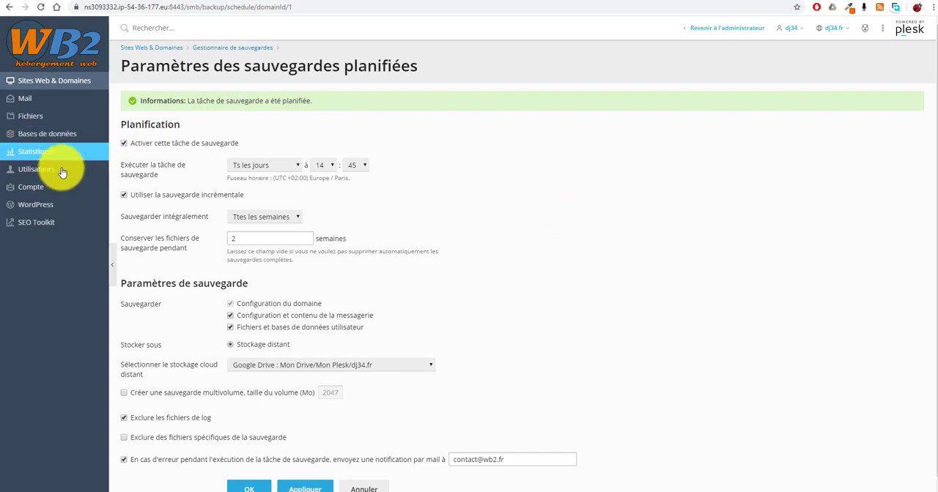
In Google Drive, open the dj34.fr folder inside Mon Plesk and download backup_dj34.fr_2005091032.tar despite the antivirus scan warning
click(27, 107)
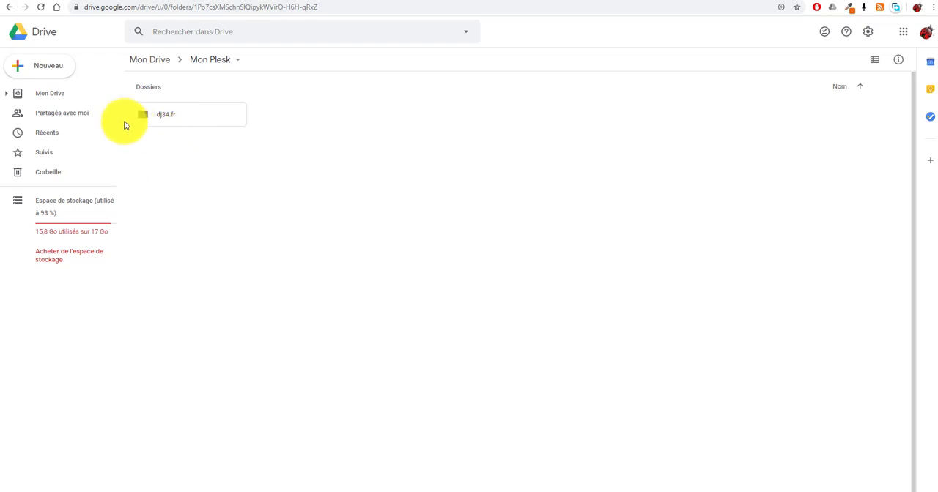
double_click(144, 114)
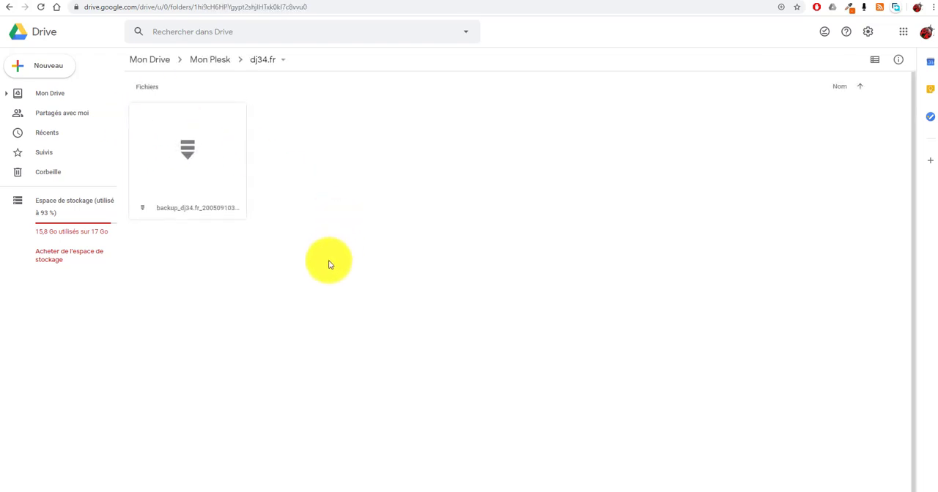
click(186, 156)
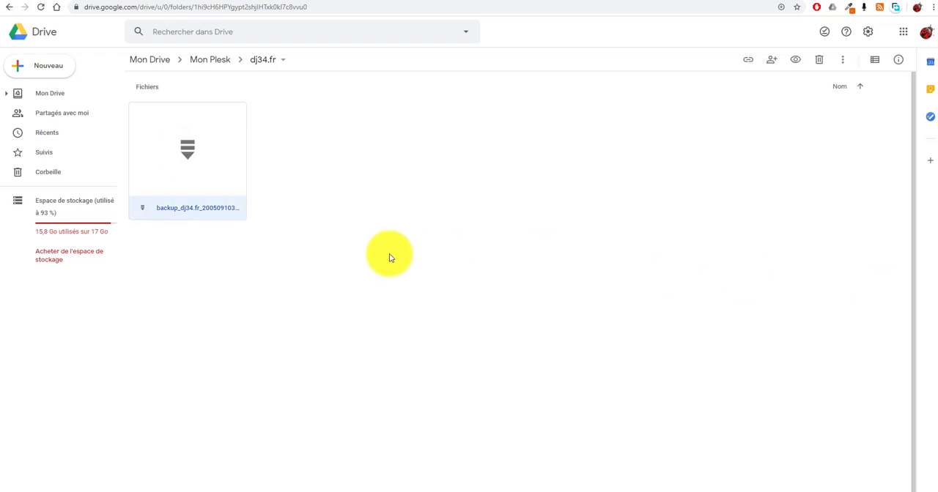
double_click(189, 154)
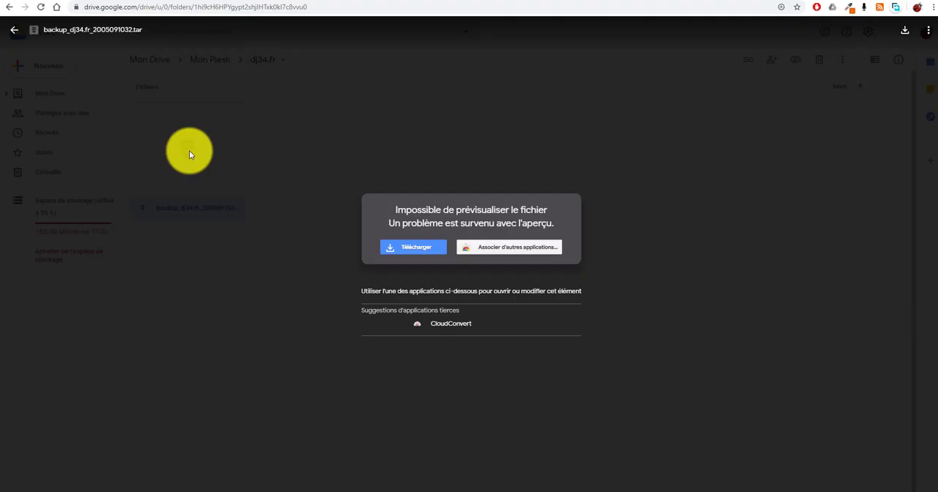
click(410, 248)
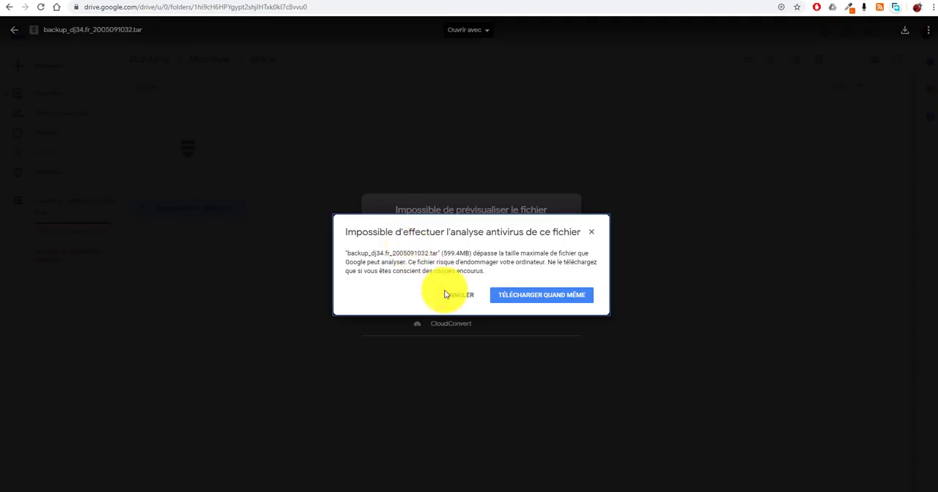
click(550, 295)
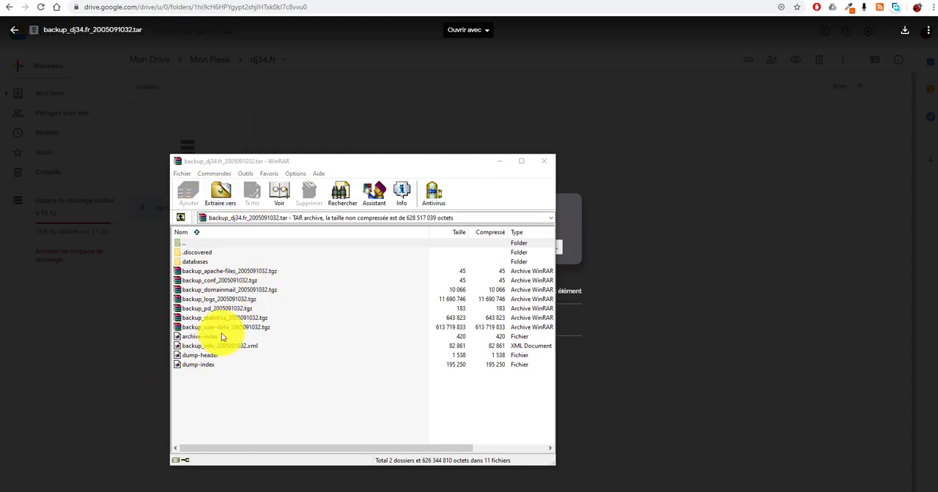
In WinRAR, examine the contents of the downloaded backup, from the databases folder to the domain mail, logs, statistics and user-data archives
click(187, 261)
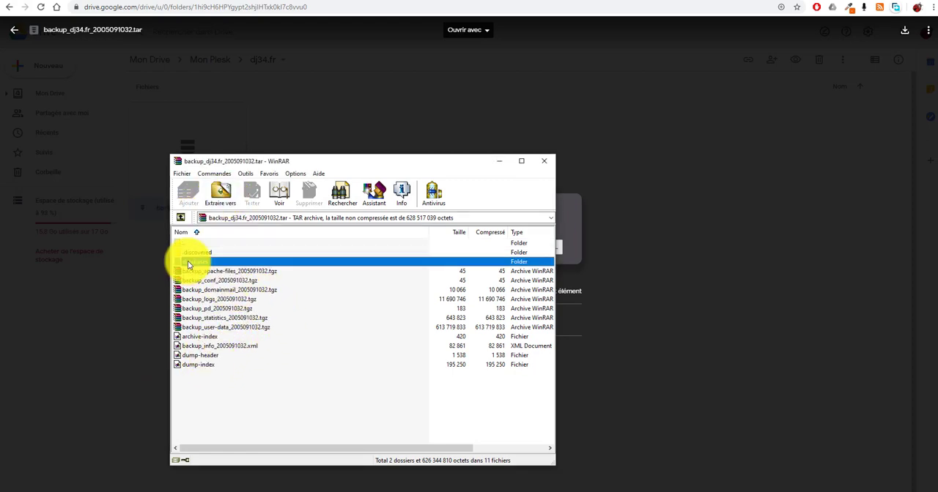
click(242, 272)
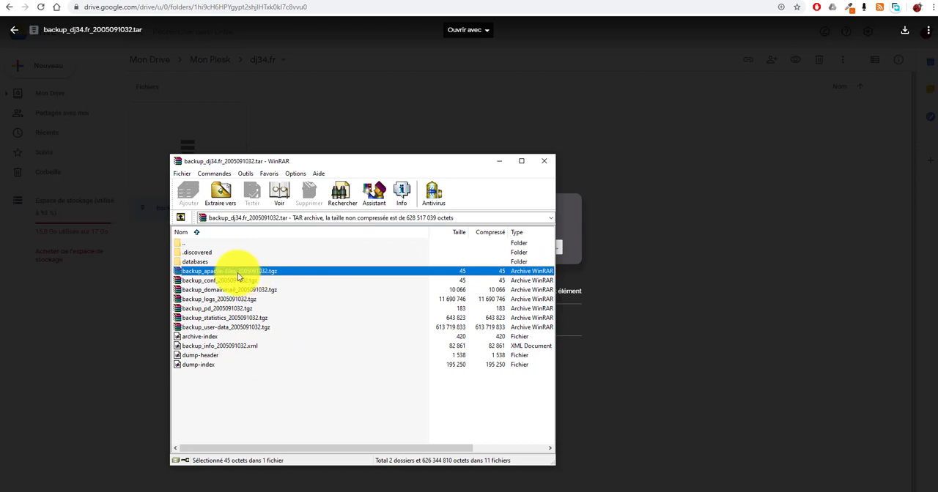
click(238, 281)
click(243, 291)
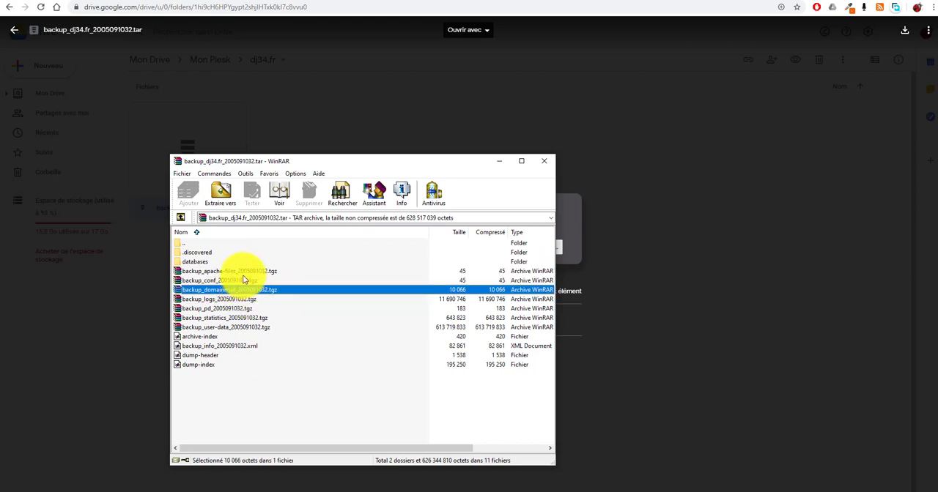
click(243, 273)
click(239, 281)
click(239, 290)
click(243, 300)
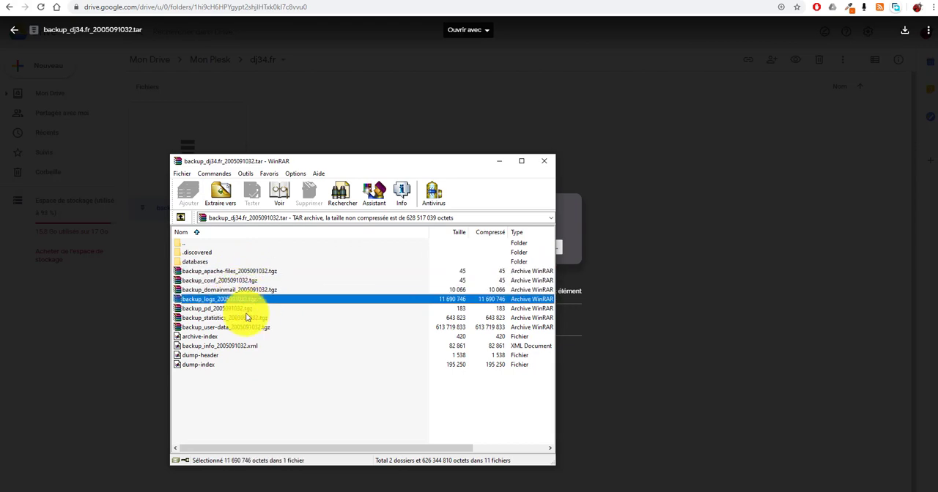
click(265, 318)
click(184, 328)
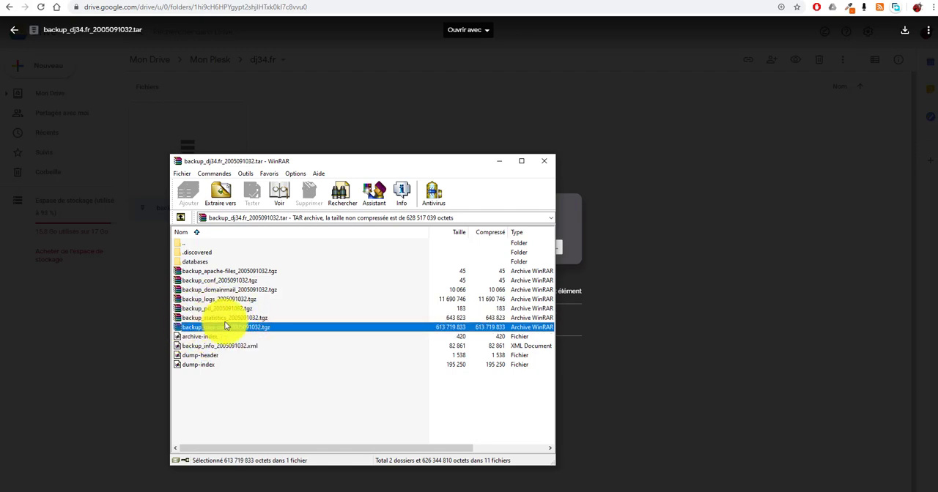
Open the nested backup_user-data_2005091032.tgz archive and look through its httpdocs folder
double_click(206, 327)
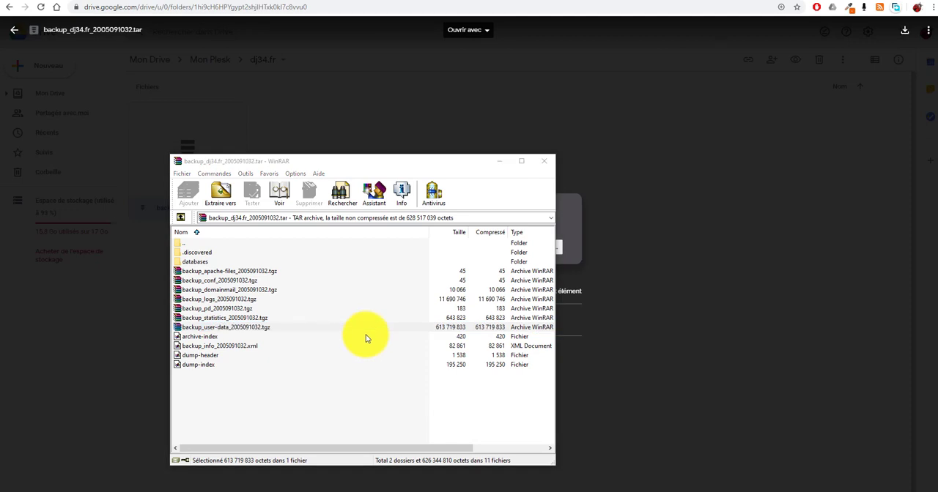
key(Return)
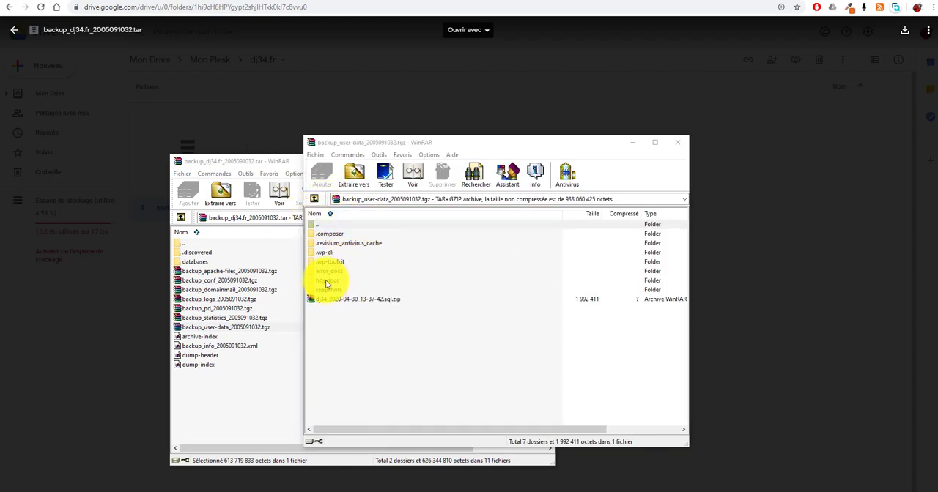
double_click(325, 280)
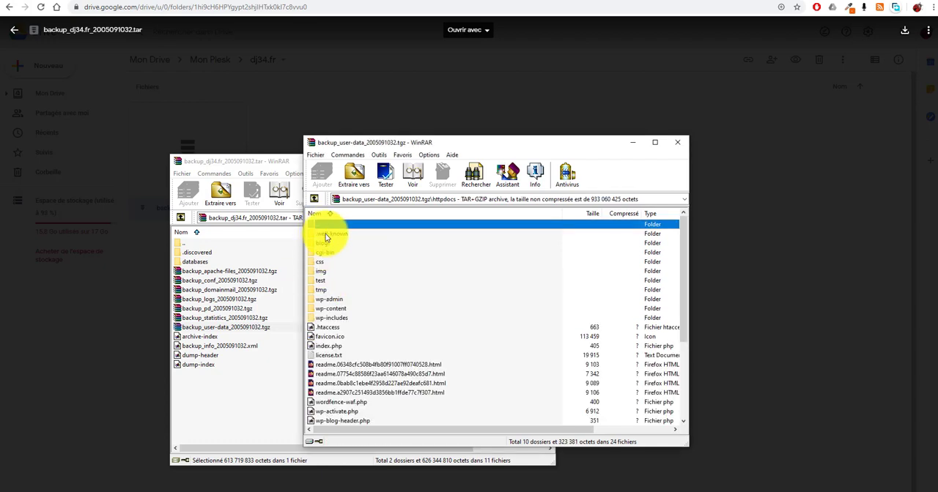
scroll(352, 278, down, 4)
scroll(331, 260, up, 4)
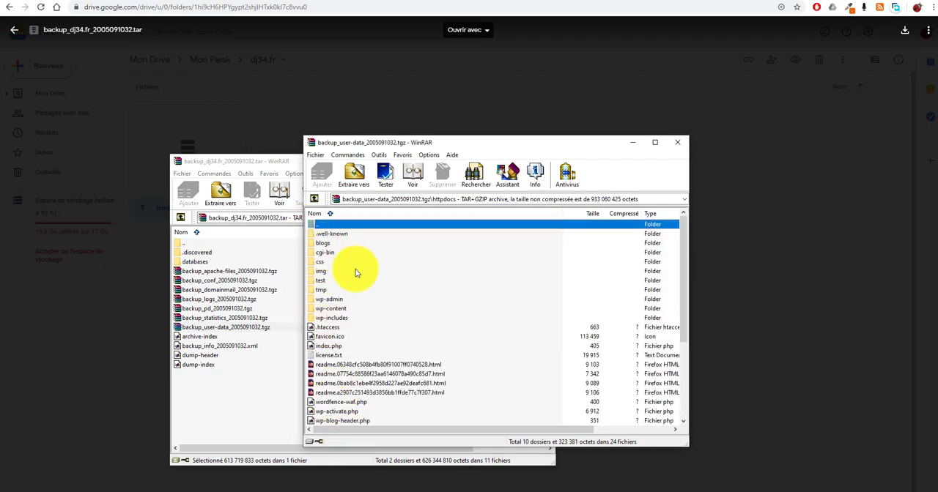
Inspect the plugins and themes folders inside wp-content, and close both archive windows
double_click(333, 308)
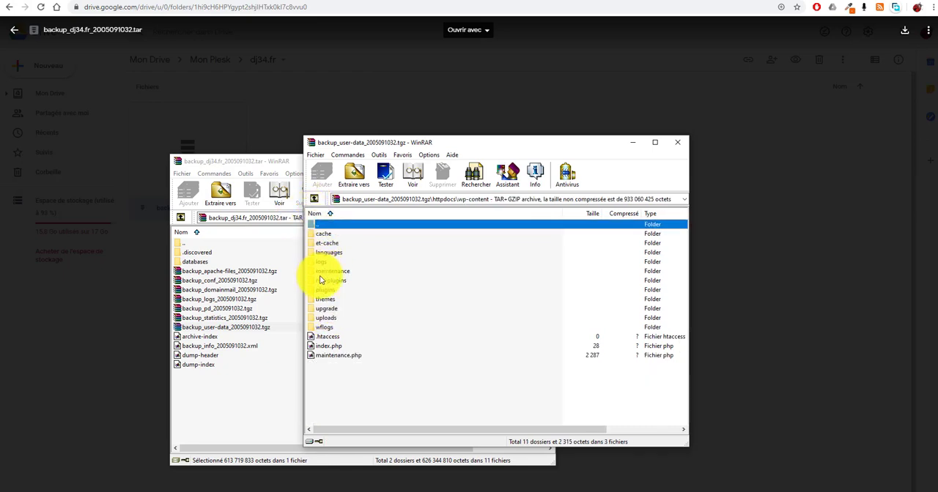
double_click(323, 290)
double_click(315, 225)
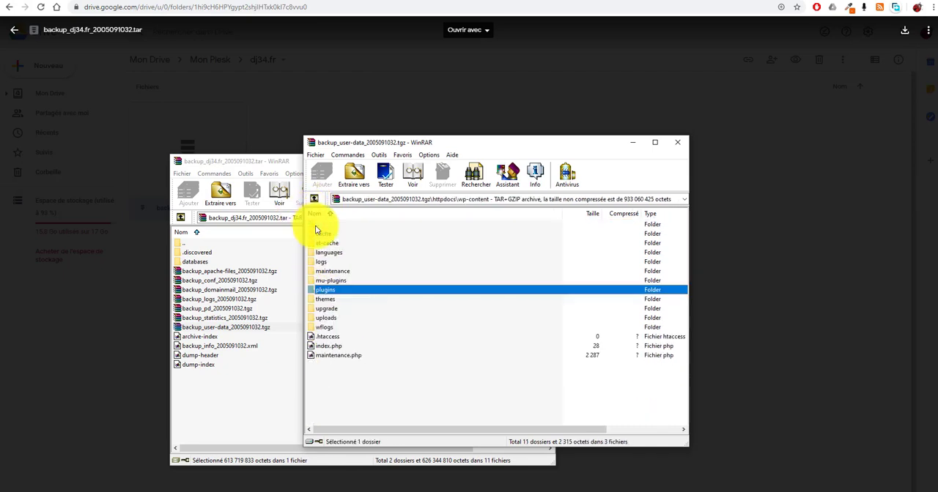
double_click(326, 299)
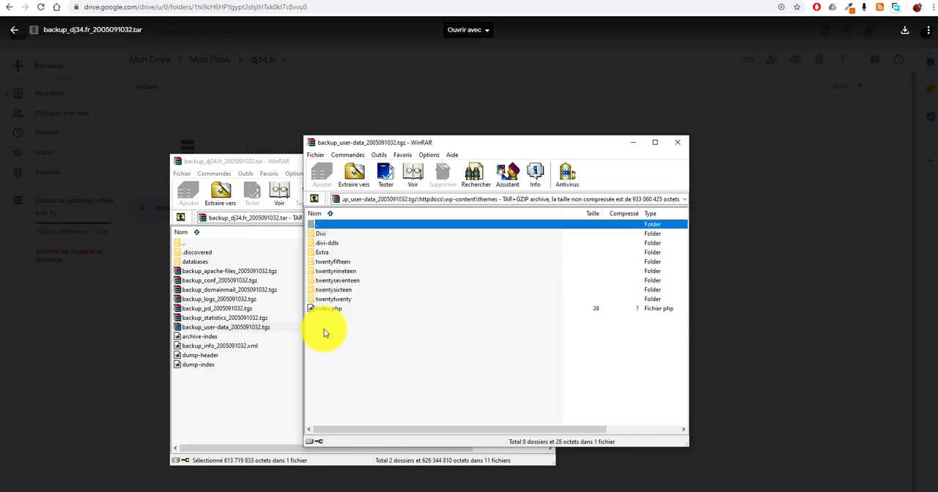
click(678, 142)
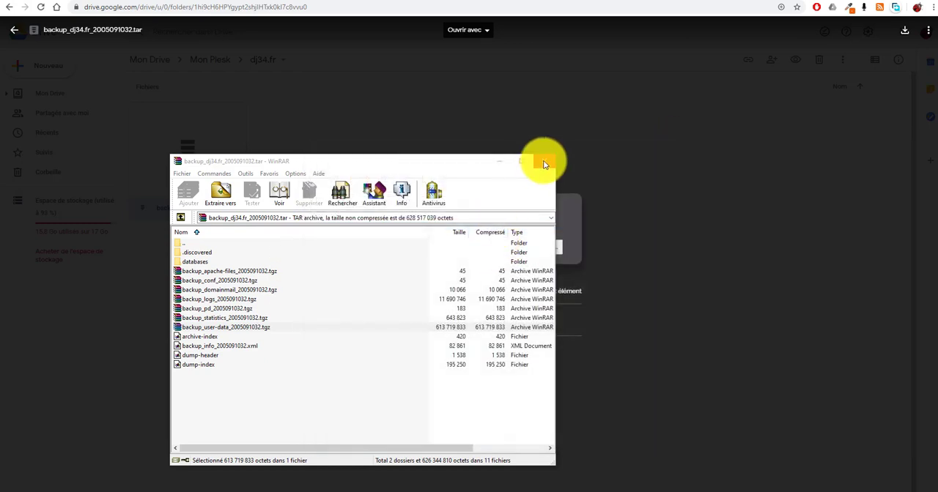
click(543, 164)
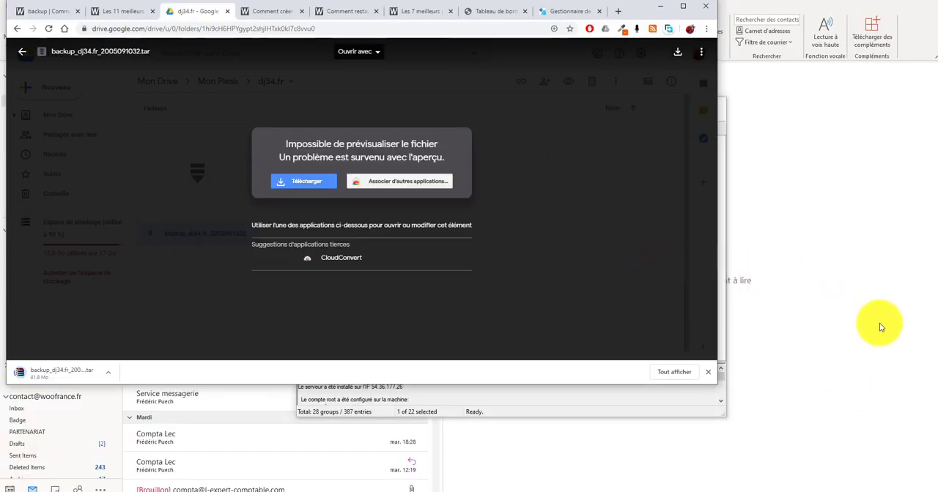